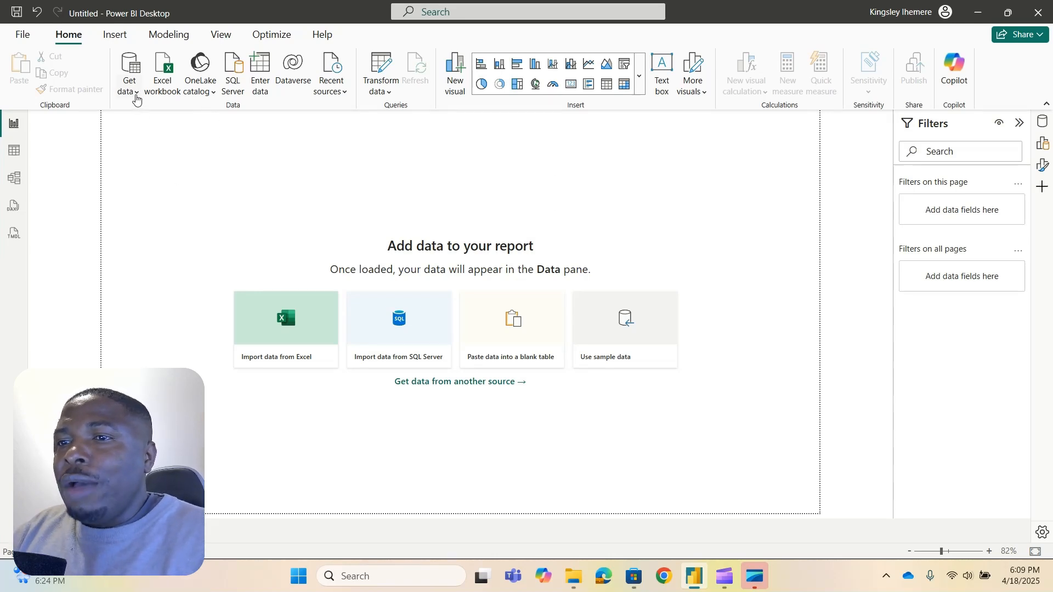
left_click(136, 98)
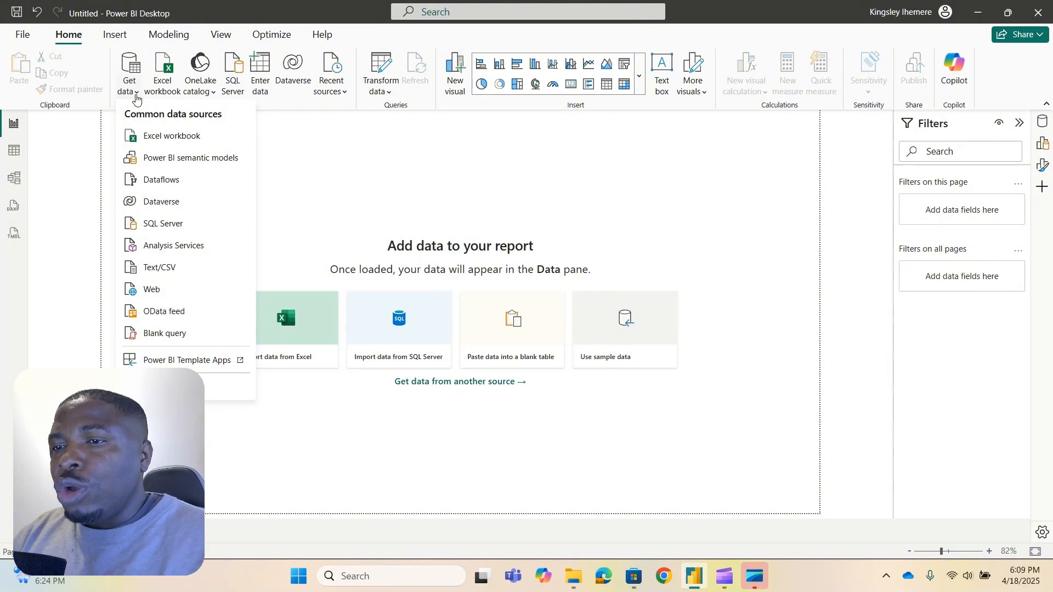
left_click(290, 137)
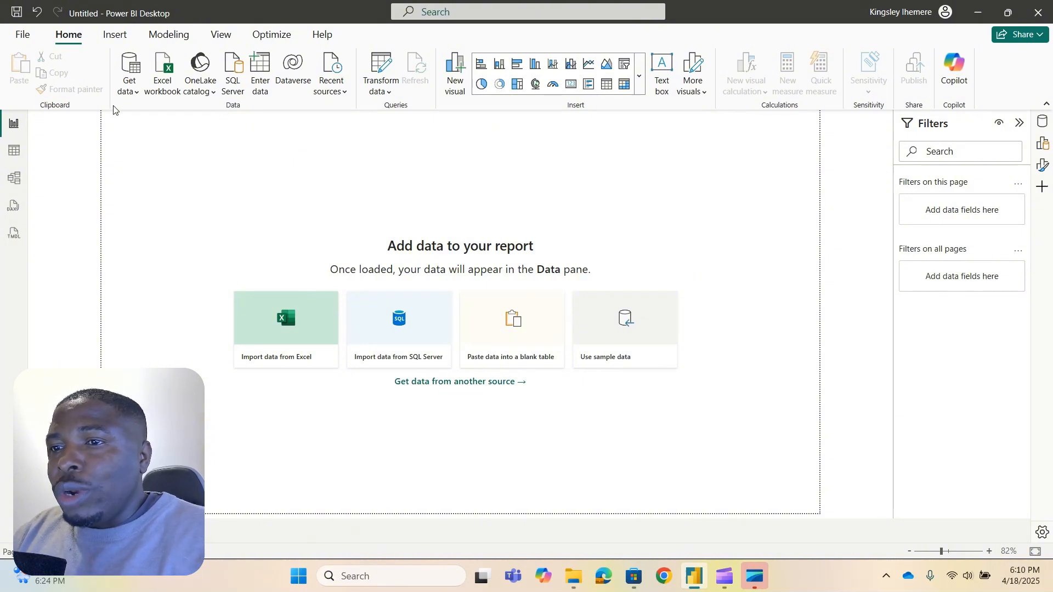
- Start a Text/CSV import and browse to the datasets - training folder on Local Disk (E:)
left_click(137, 93)
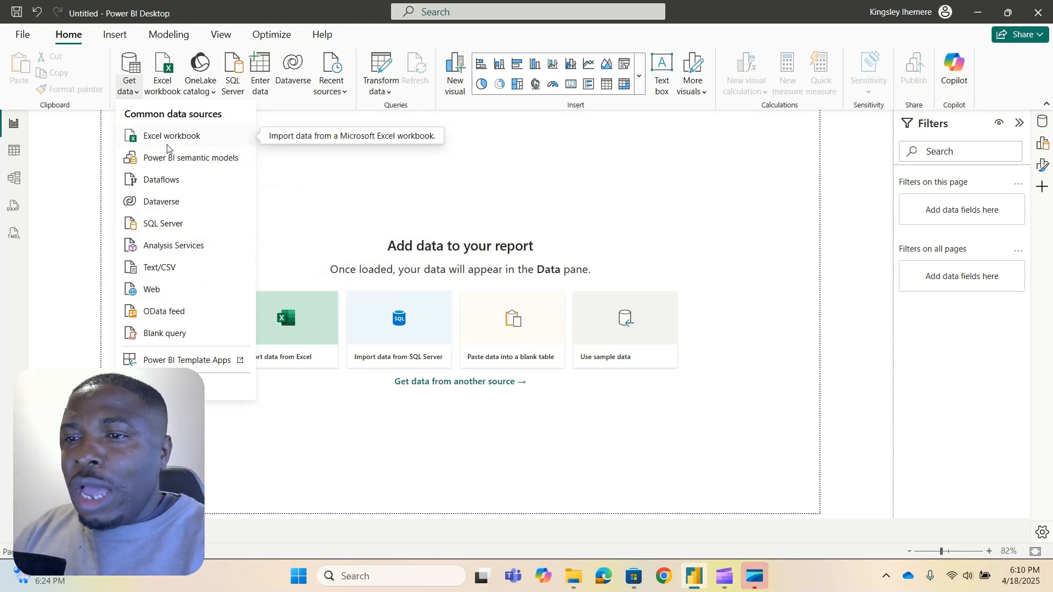
left_click(165, 268)
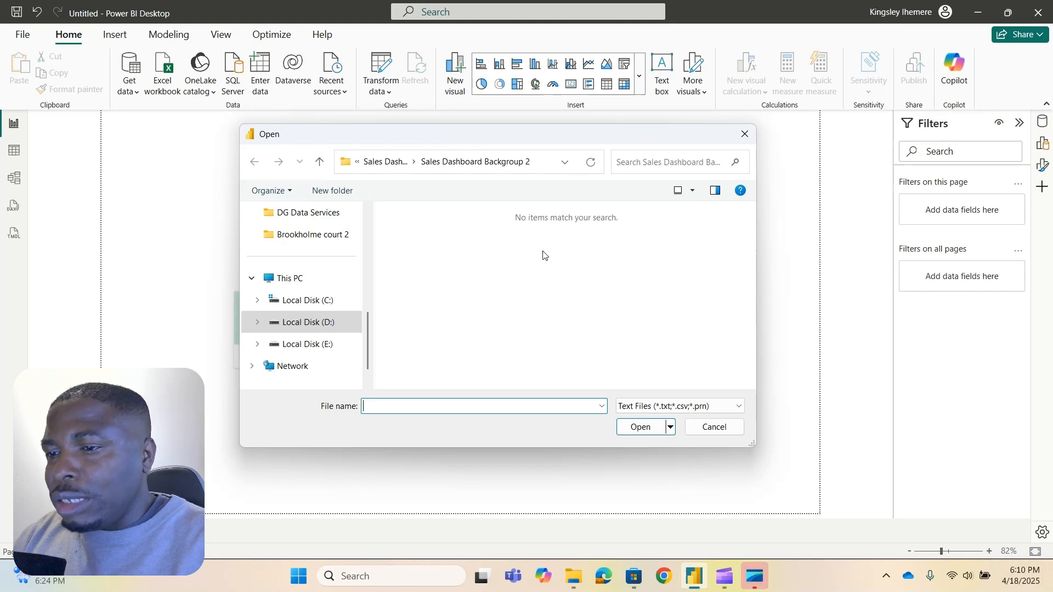
left_click(313, 345)
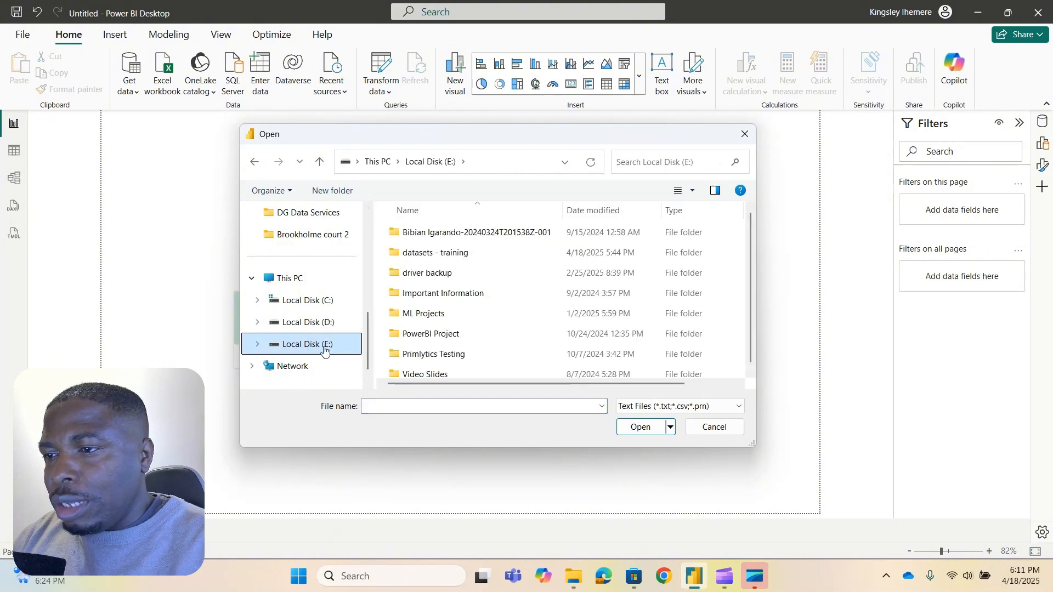
left_click(453, 255)
double_click(453, 255)
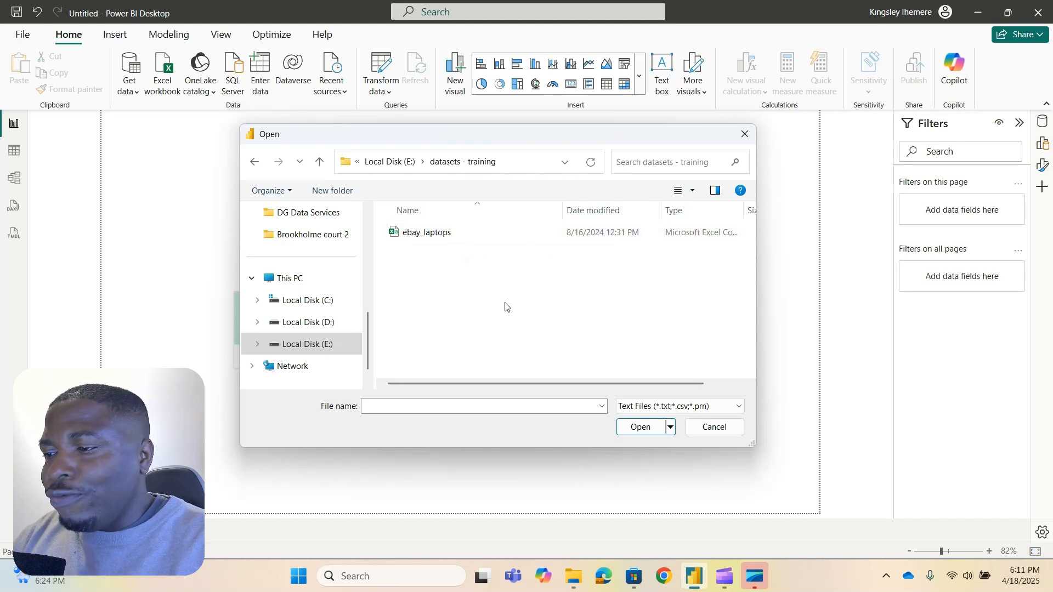
- Switch the file type filter to All Files and back to Text Files
left_click(739, 407)
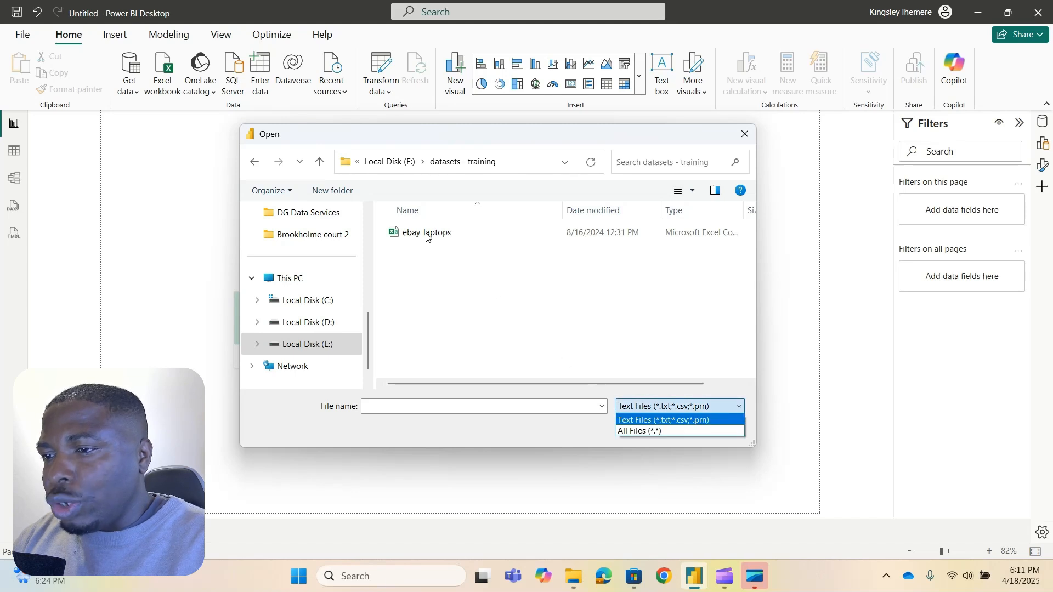
left_click(662, 431)
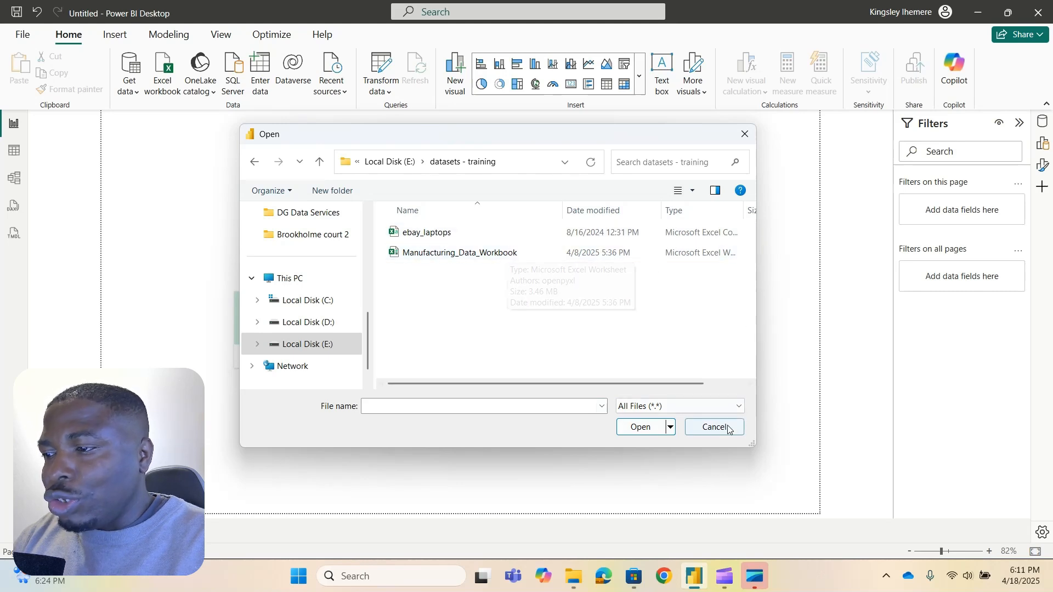
left_click(740, 406)
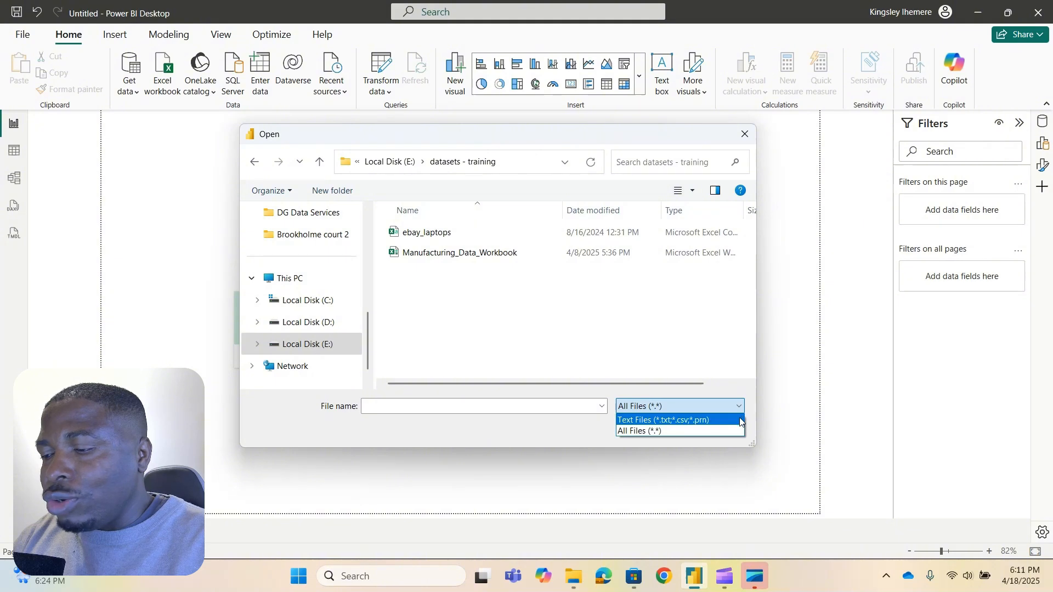
left_click(732, 420)
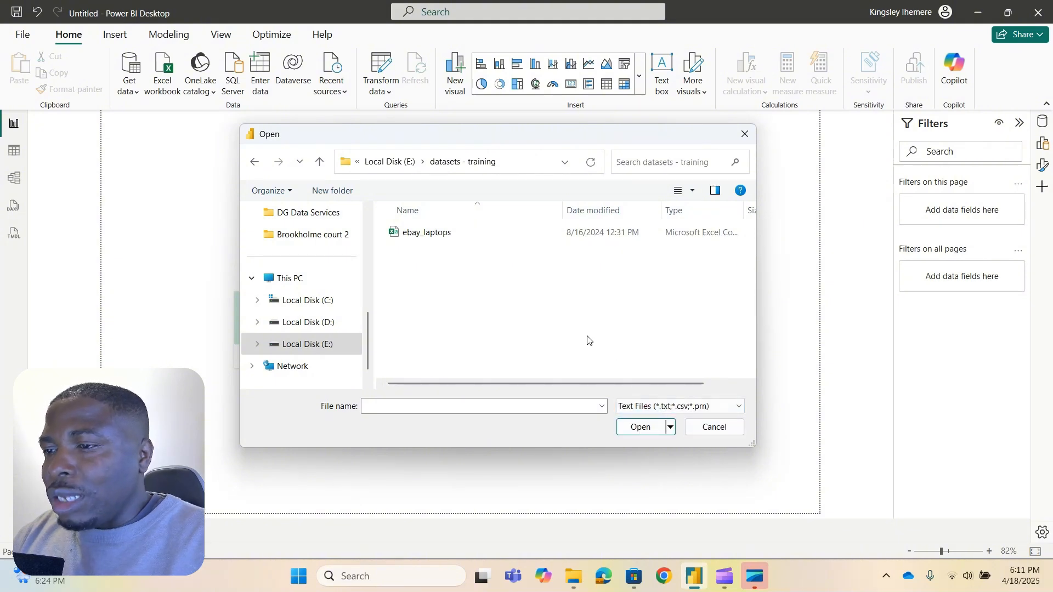
- Open the ebay_laptops CSV file, review its preview and data type detection options, and load its data
left_click(410, 234)
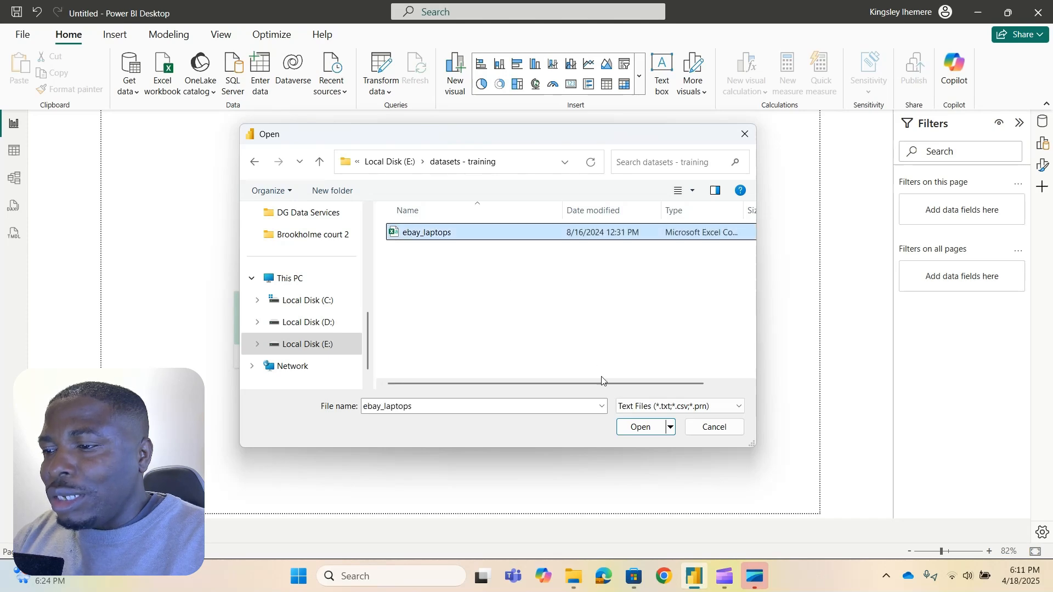
left_click(647, 428)
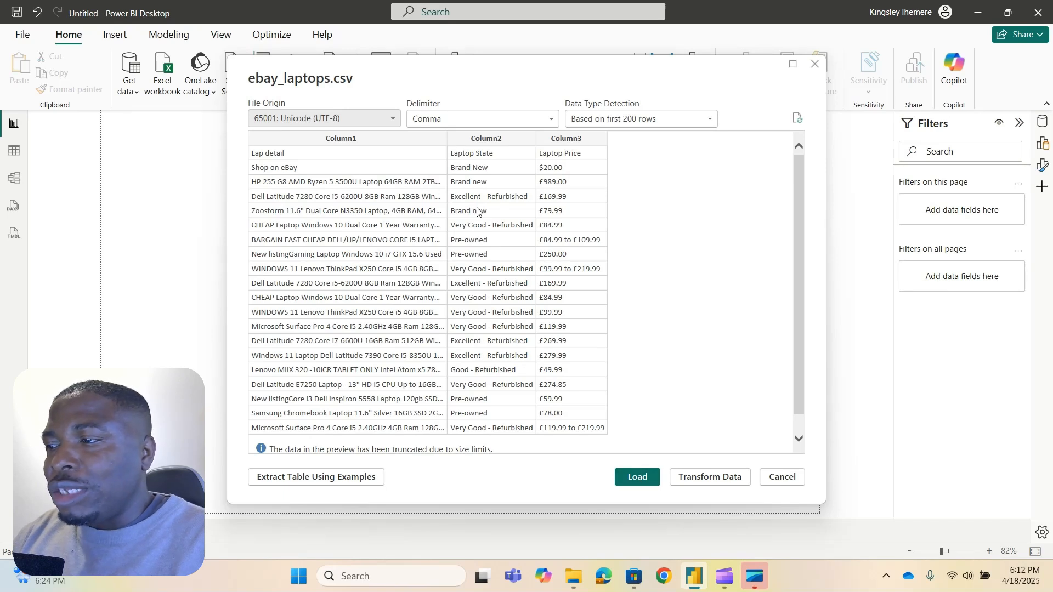
scroll(505, 215, "down", 1)
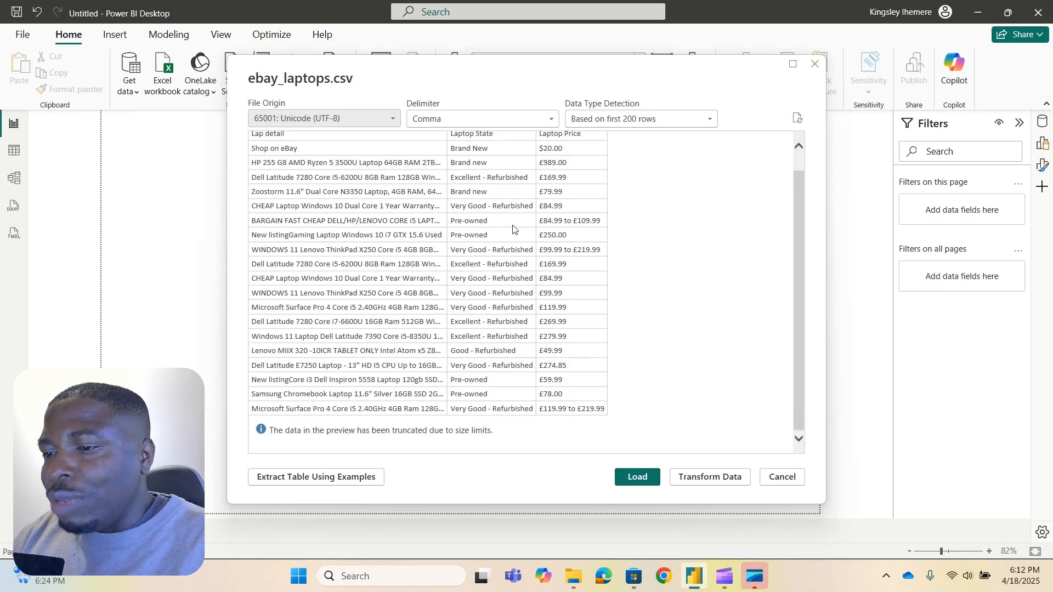
scroll(514, 225, "up", 1)
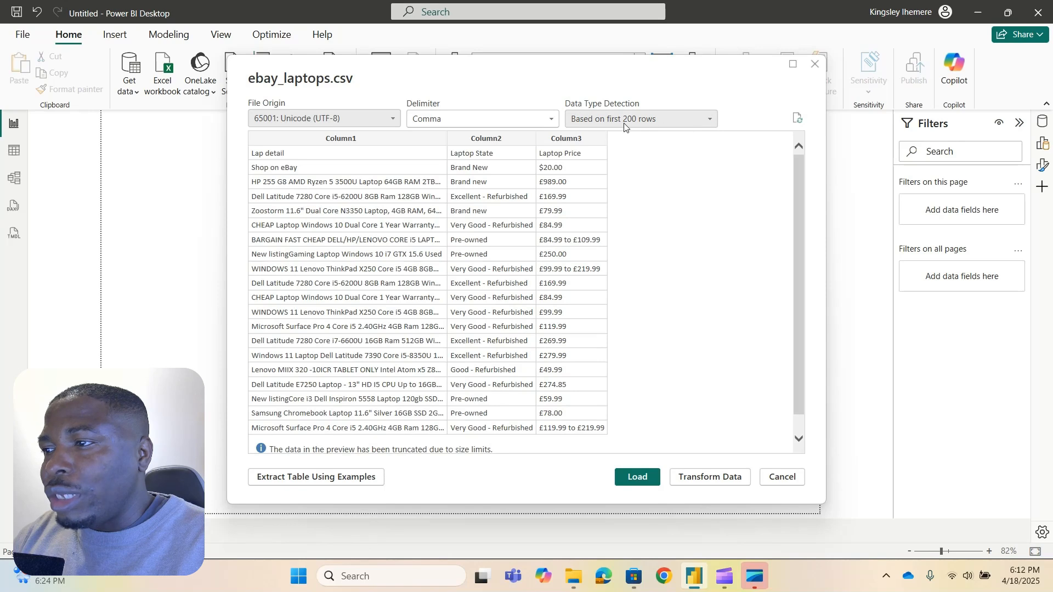
left_click(708, 121)
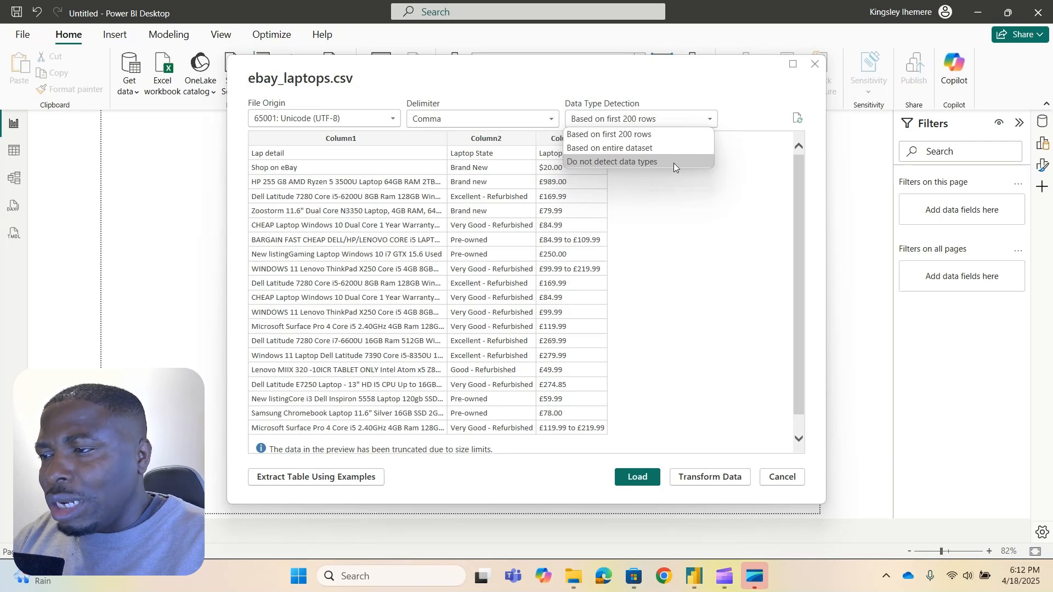
left_click(708, 120)
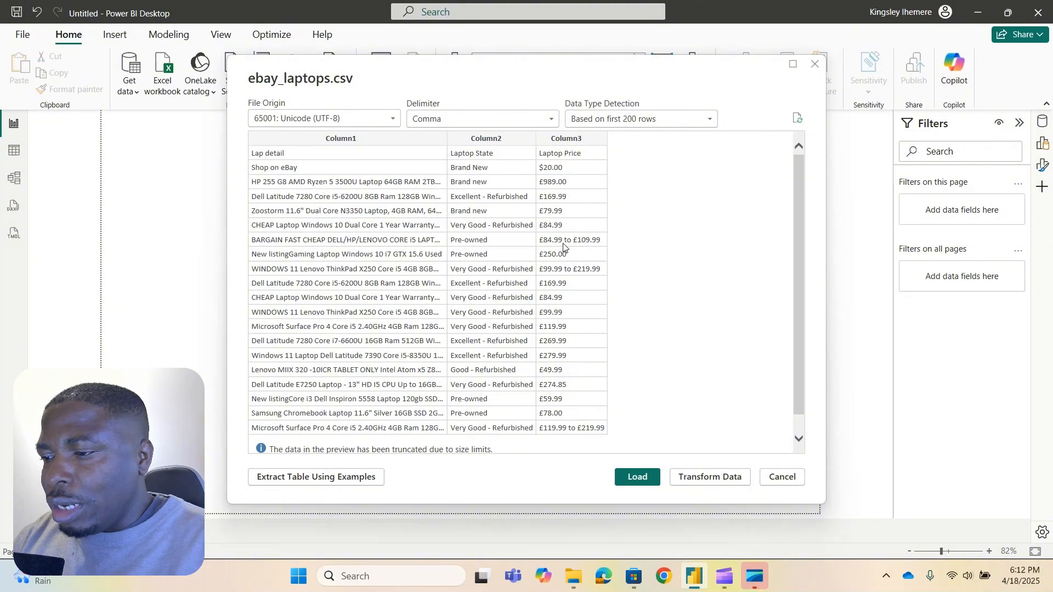
left_click(637, 477)
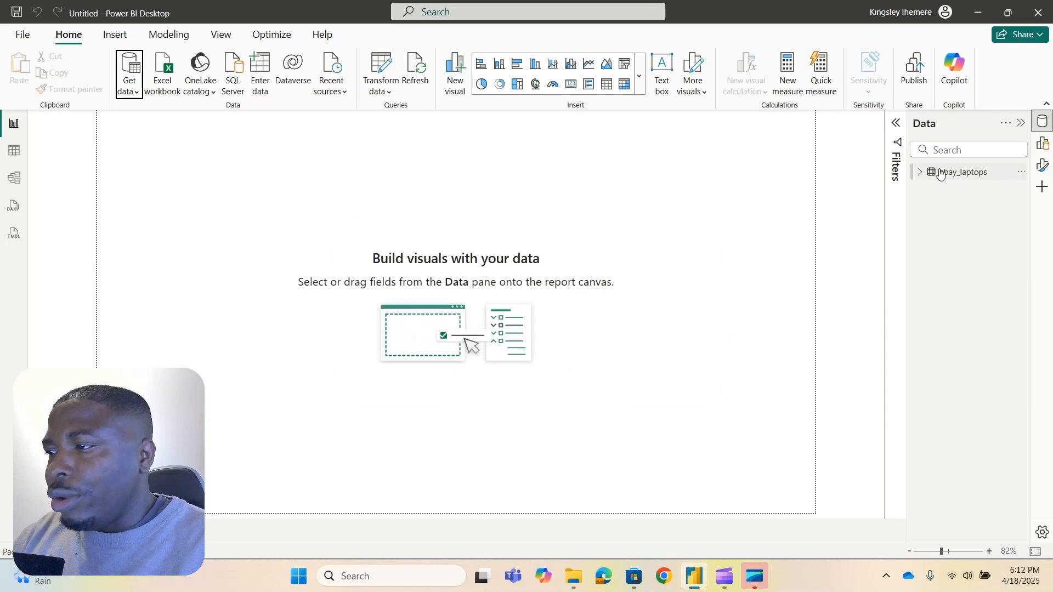
- Expand the ebay_laptops fields, examine the table's rows in Table view, and return to Report view
left_click(919, 173)
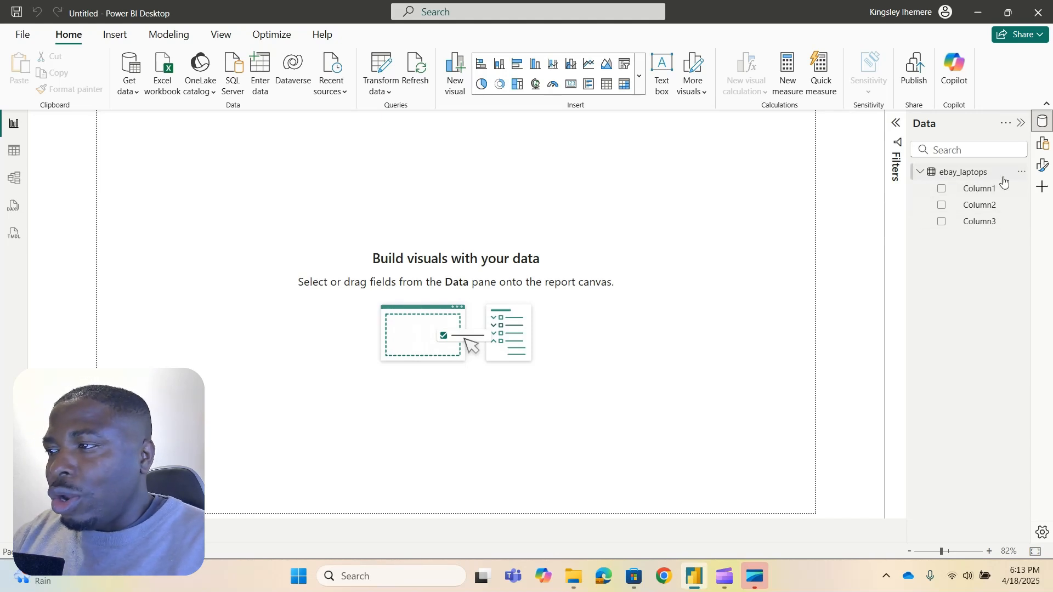
left_click(13, 156)
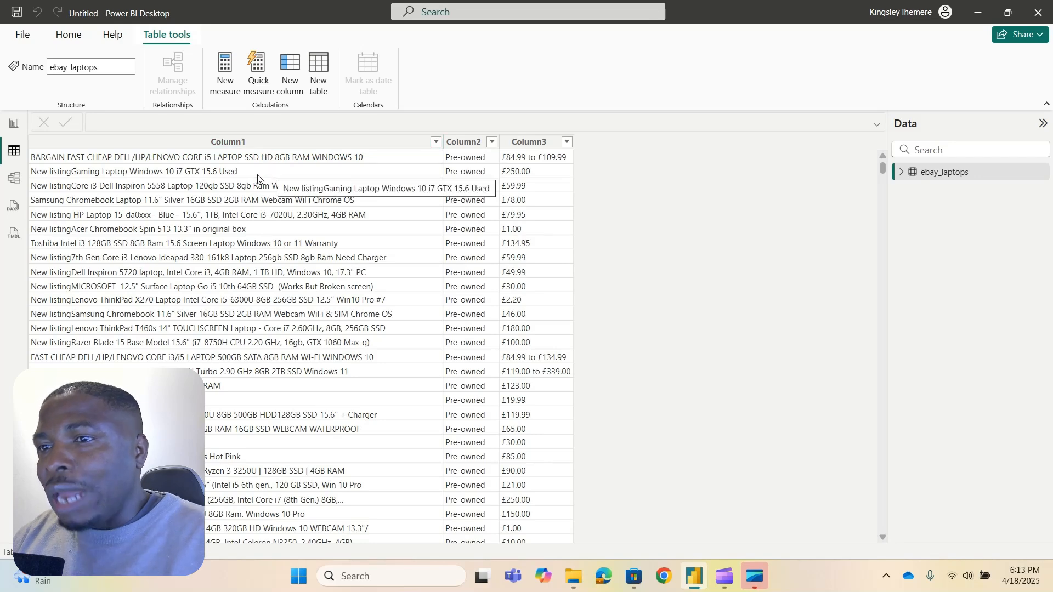
left_click(12, 124)
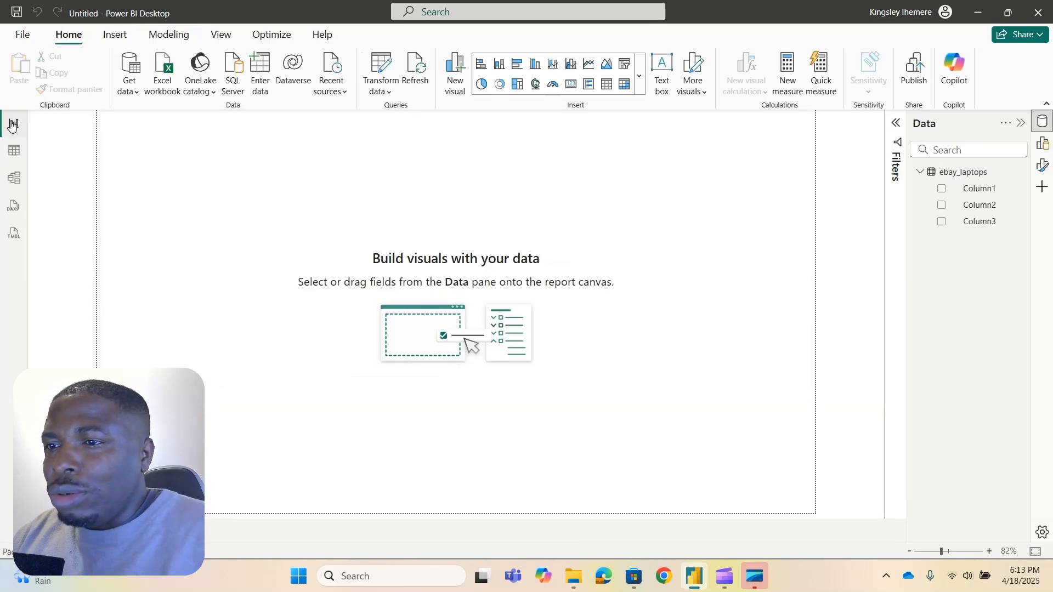
- Open ebay_laptops in Power Query Editor and promote its first row to column headers
left_click(386, 65)
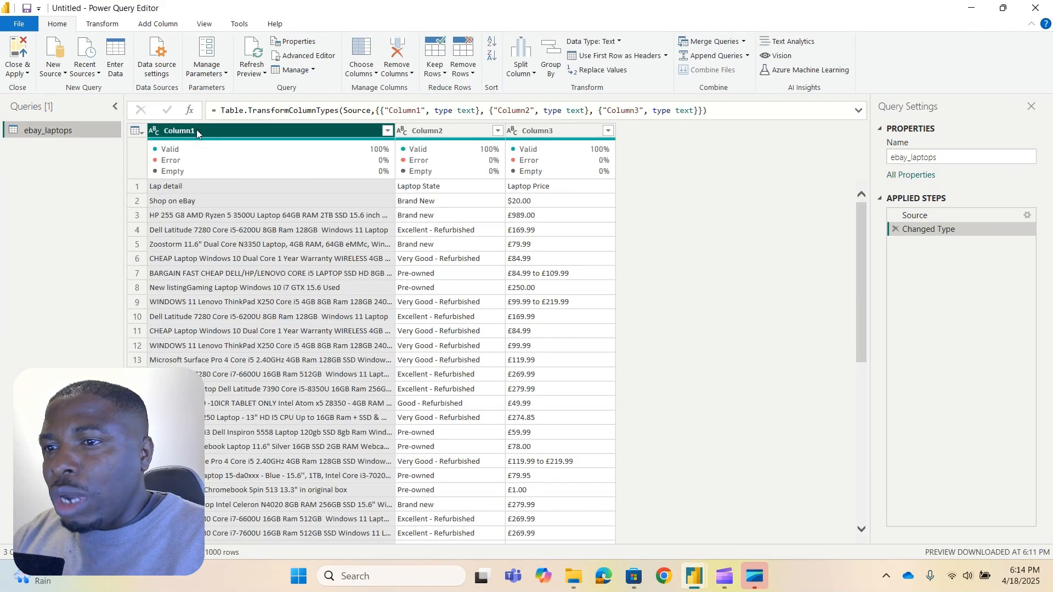
double_click(197, 129)
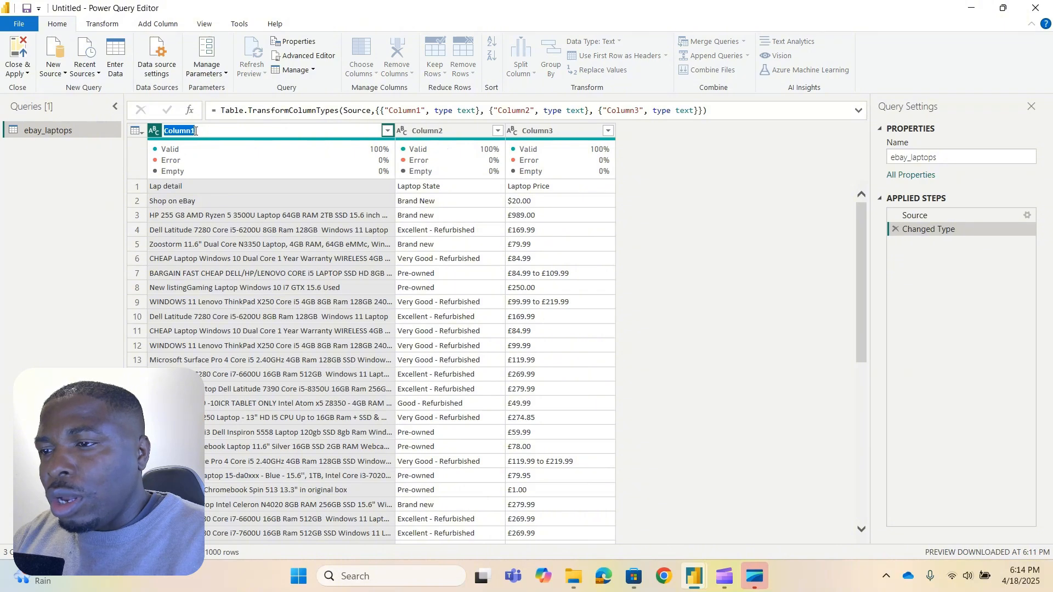
left_click(268, 159)
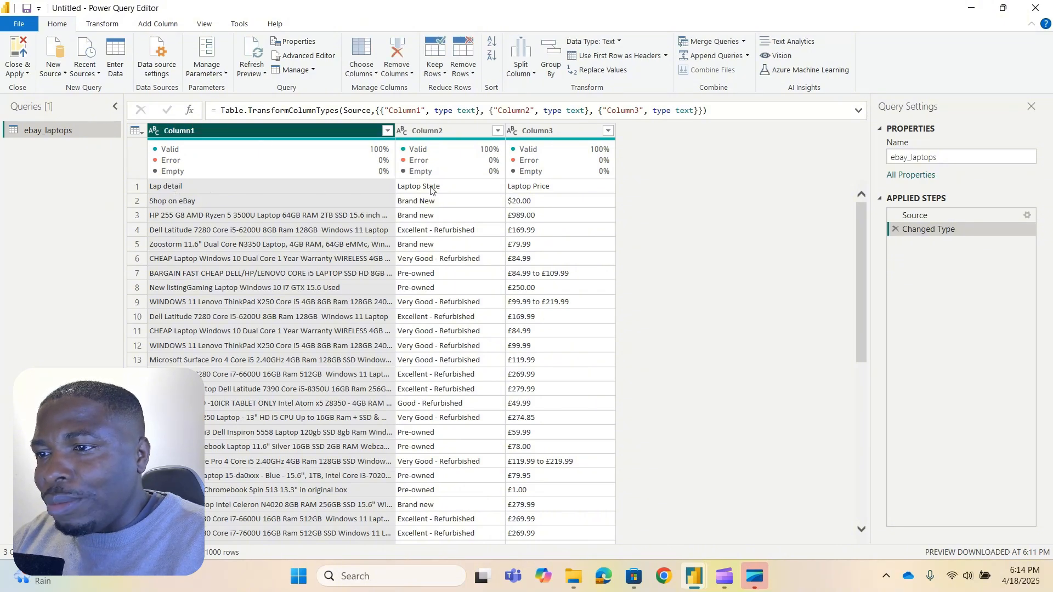
left_click(611, 56)
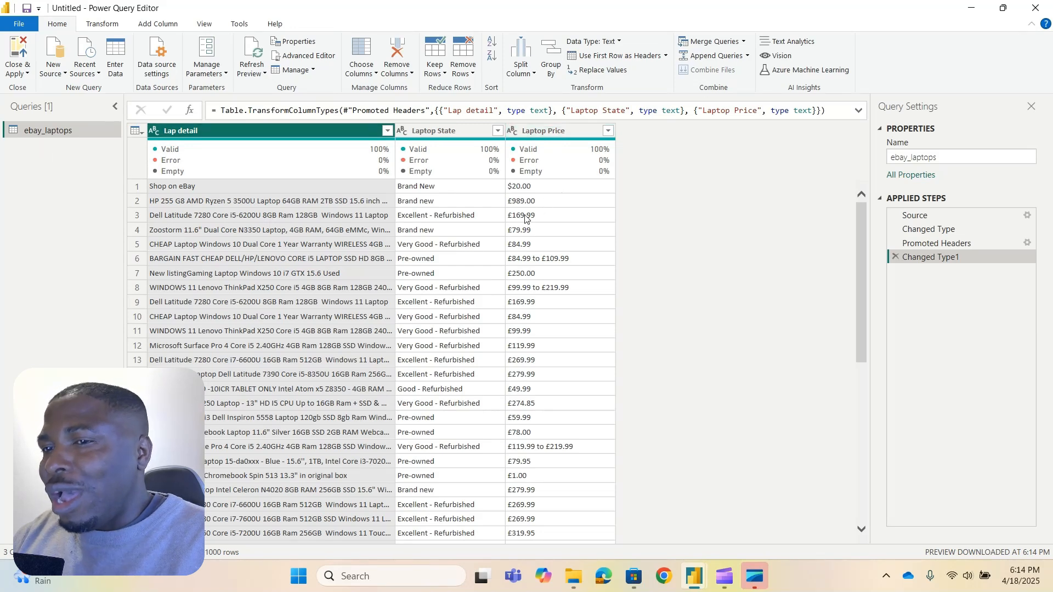
- Apply the query changes and close Power Query Editor
left_click(25, 74)
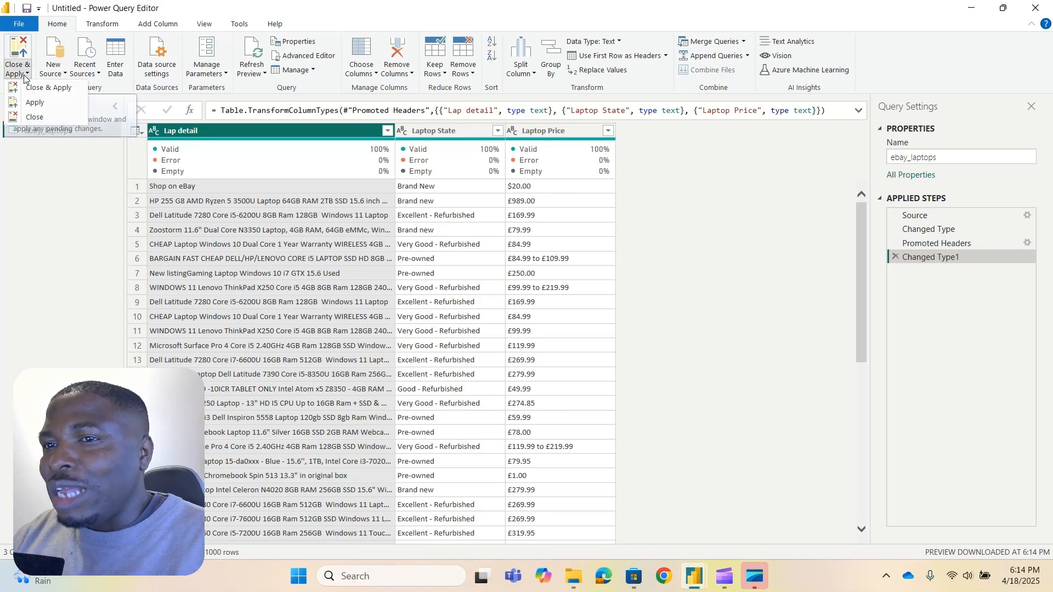
left_click(56, 96)
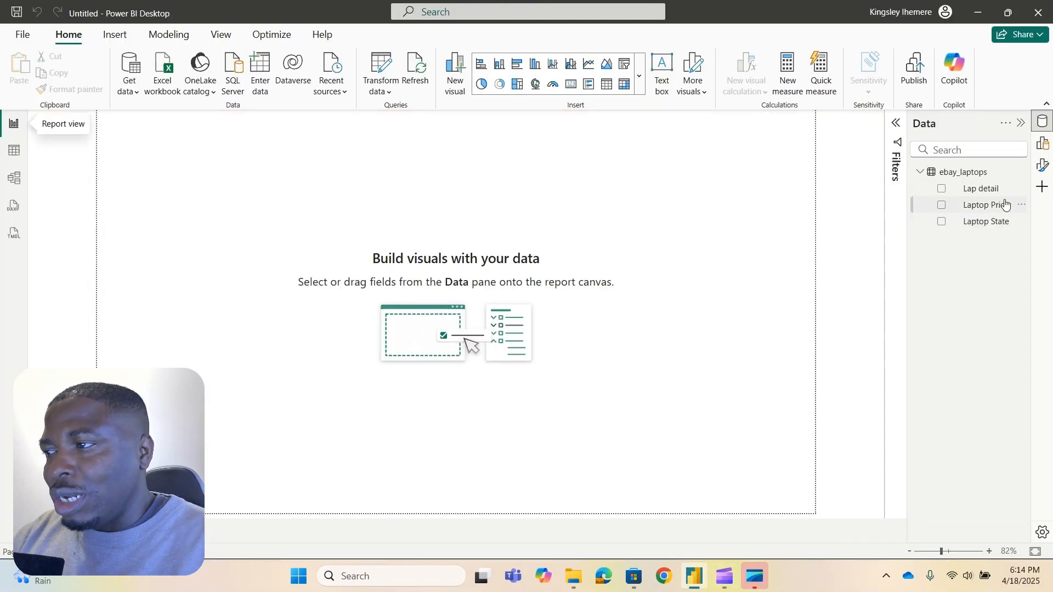
mouse_move(909, 205)
left_mouse_down()
mouse_move(854, 206)
mouse_move(904, 218)
left_mouse_up()
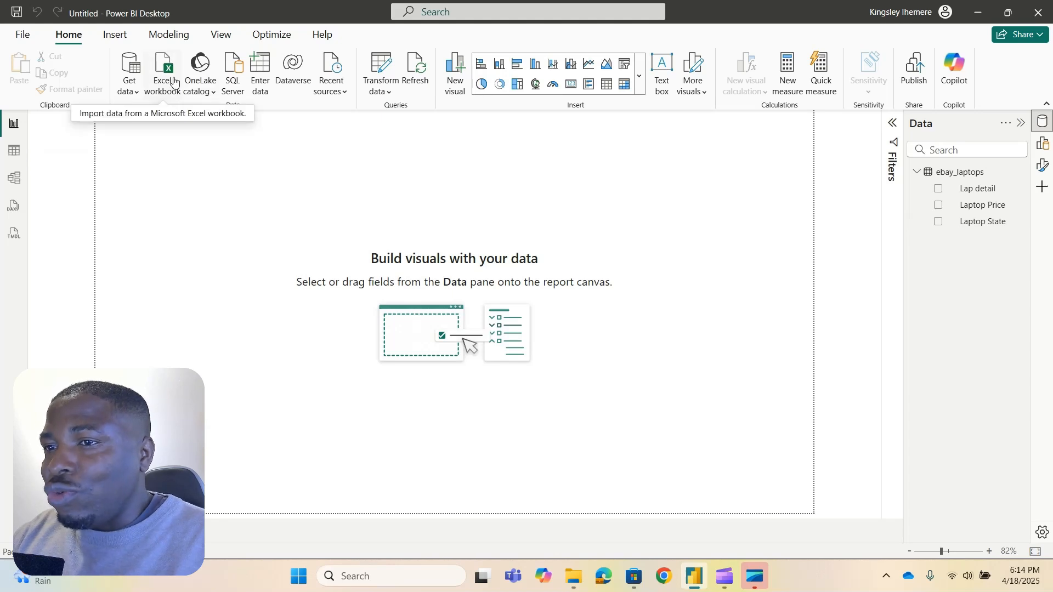
- Start importing data from an Excel workbook
left_click(135, 88)
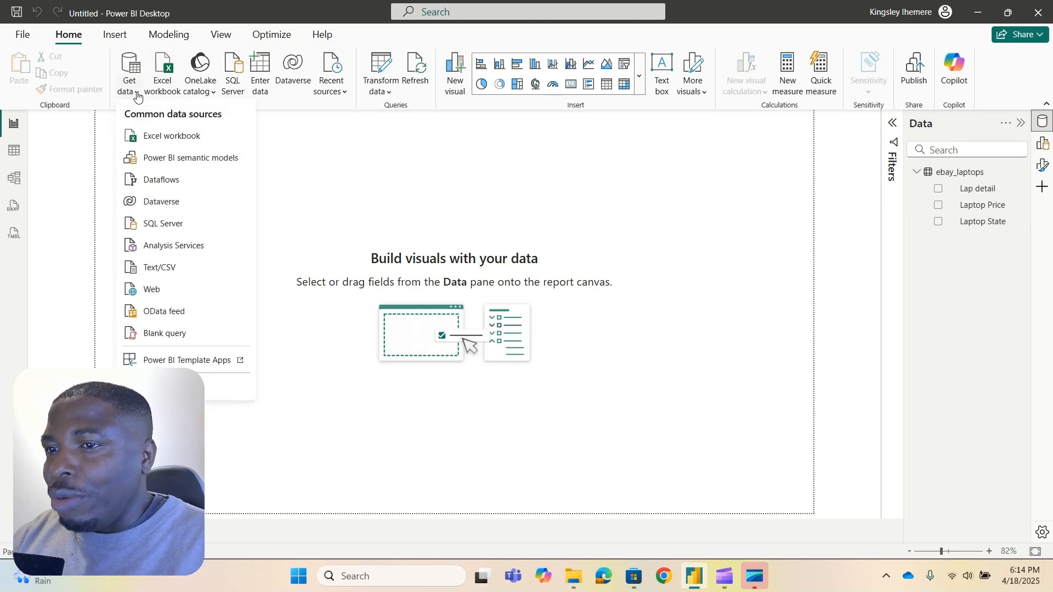
left_click(185, 139)
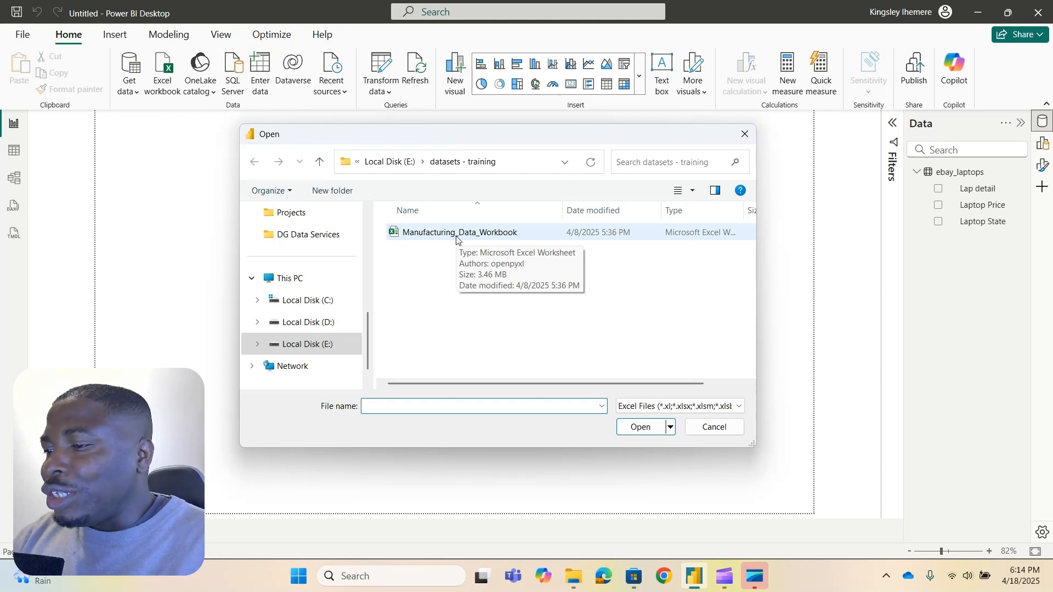
- Switch the file type filter to All Files and back to Excel Files
left_click(738, 411)
left_click(667, 428)
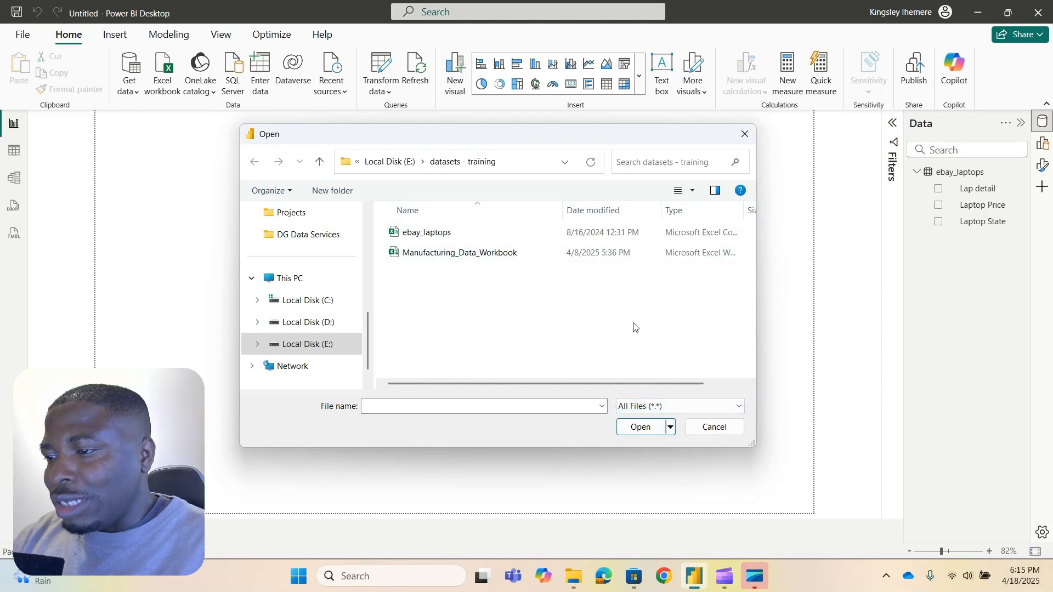
left_click(738, 406)
left_click(680, 417)
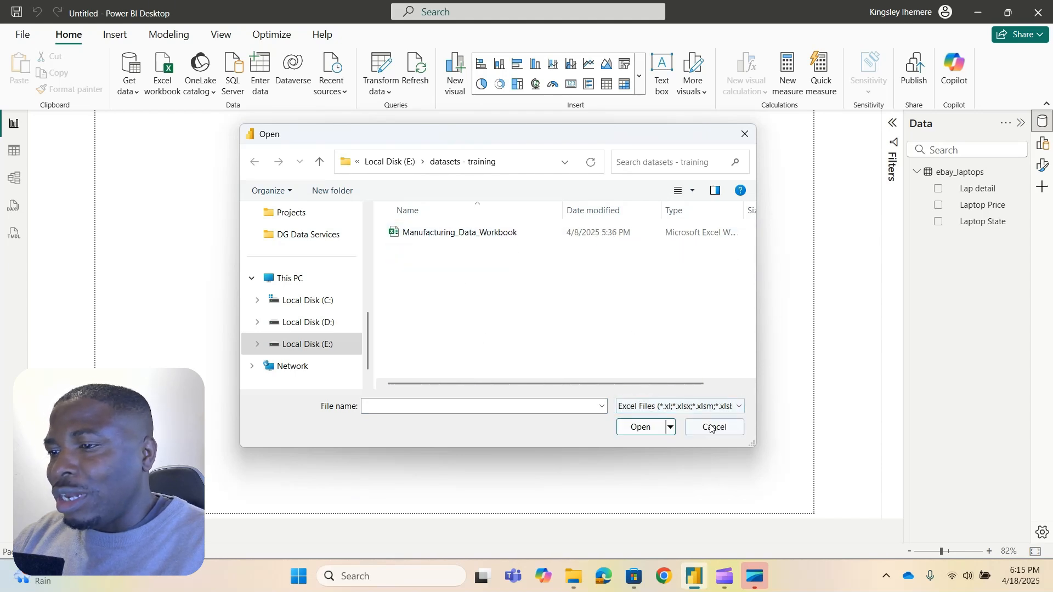
- Open Manufacturing_Data_Workbook, select its Workforce and Shift sheet for import and preview the sheet's rows
left_click(462, 232)
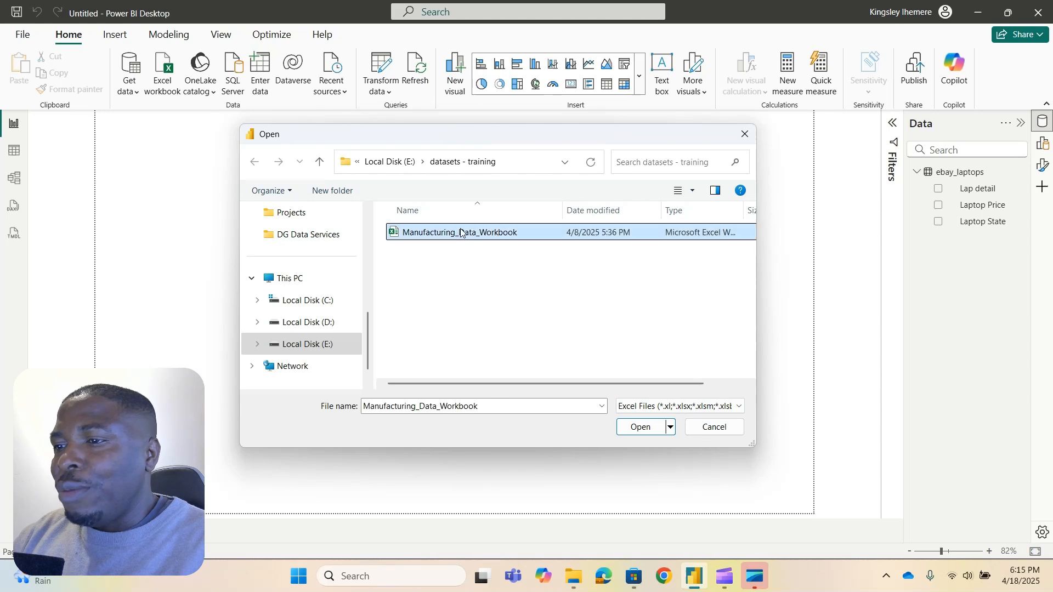
left_click(641, 428)
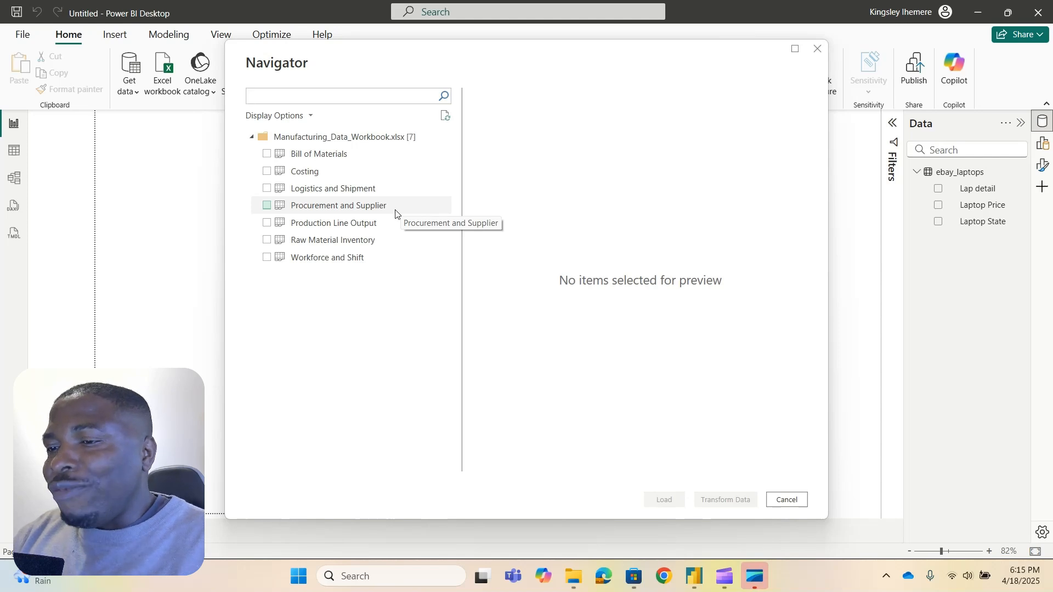
left_click(267, 258)
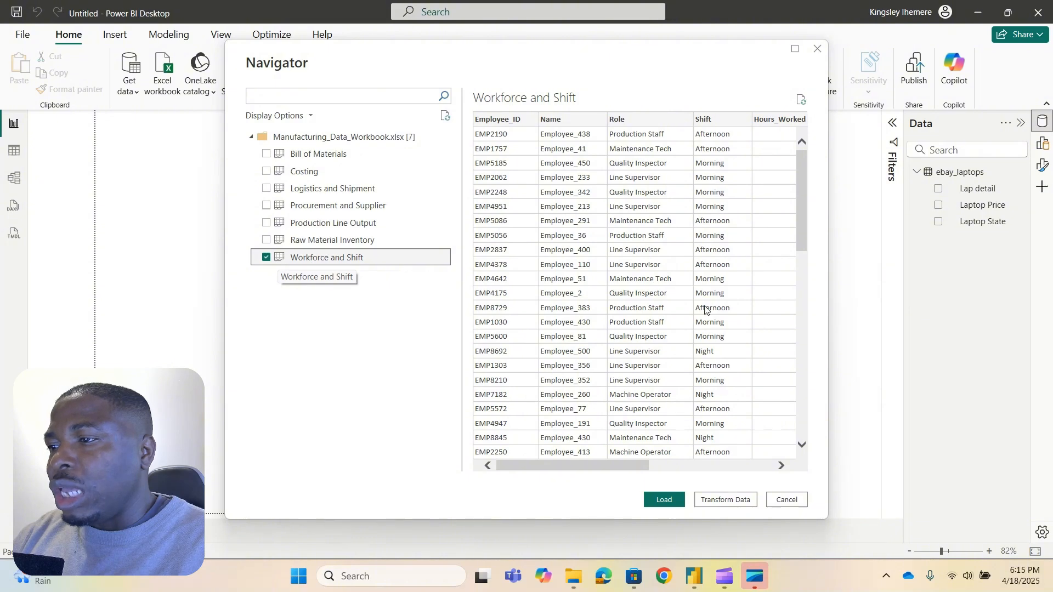
scroll(788, 230, "down", 10)
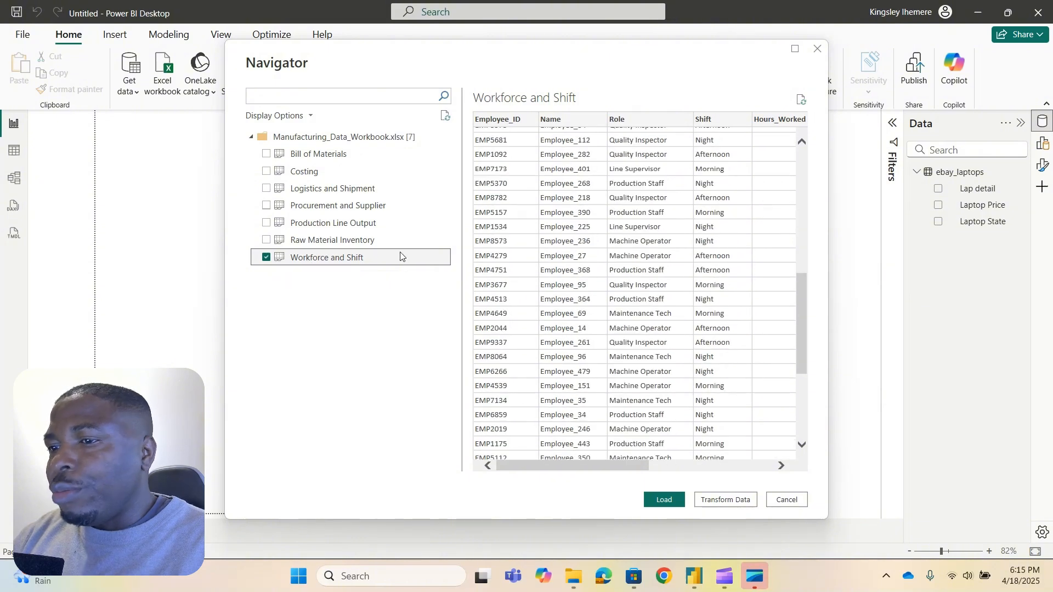
- Add the workbook's other six sheets, from Bill of Materials to Raw Material Inventory, to the selection and load all seven
left_click(267, 239)
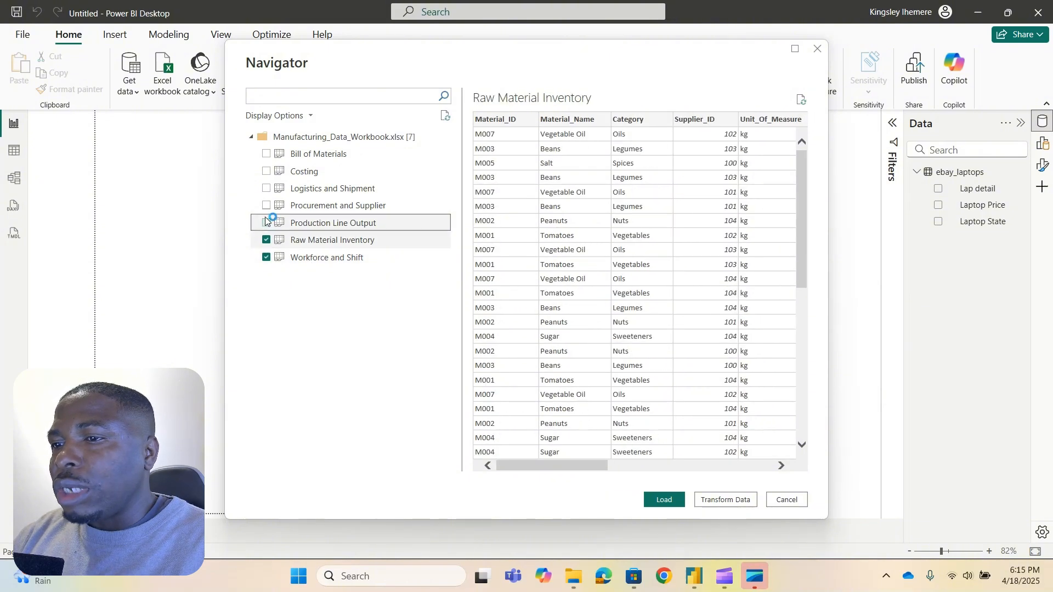
left_click(267, 223)
left_click(266, 188)
left_click(267, 205)
left_click(266, 171)
left_click(267, 153)
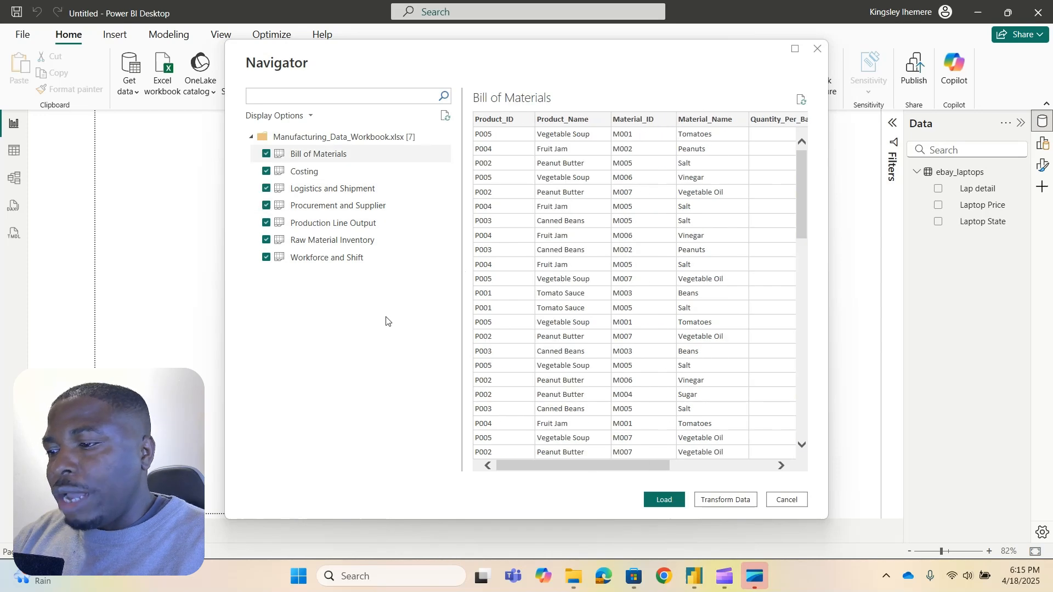
left_click(662, 500)
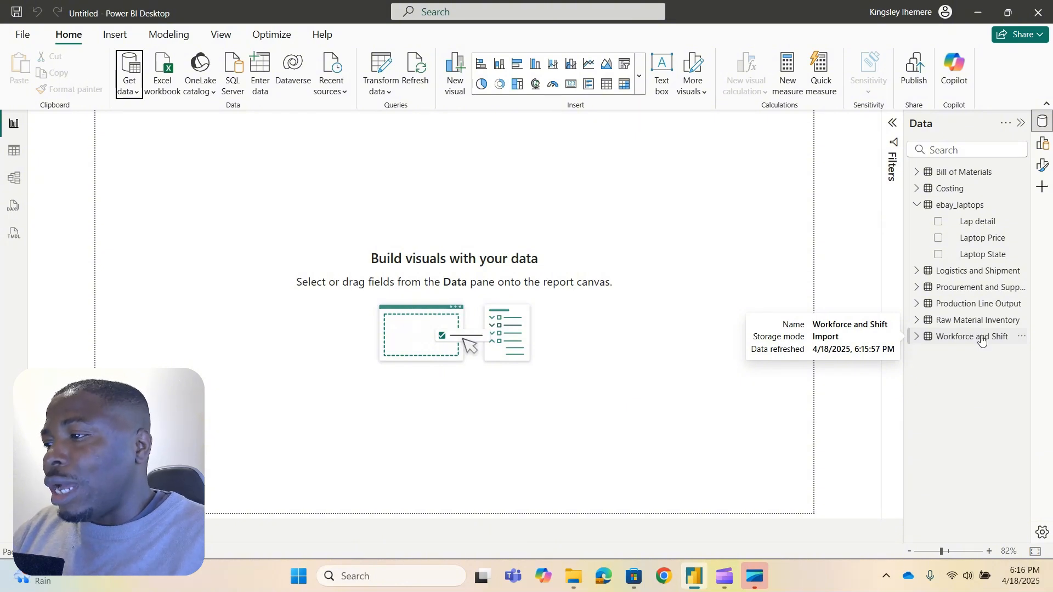
- Collapse the ebay_laptops fields, then expand the Procurement and Supplier table to examine its fields and collapse it again
left_click(916, 207)
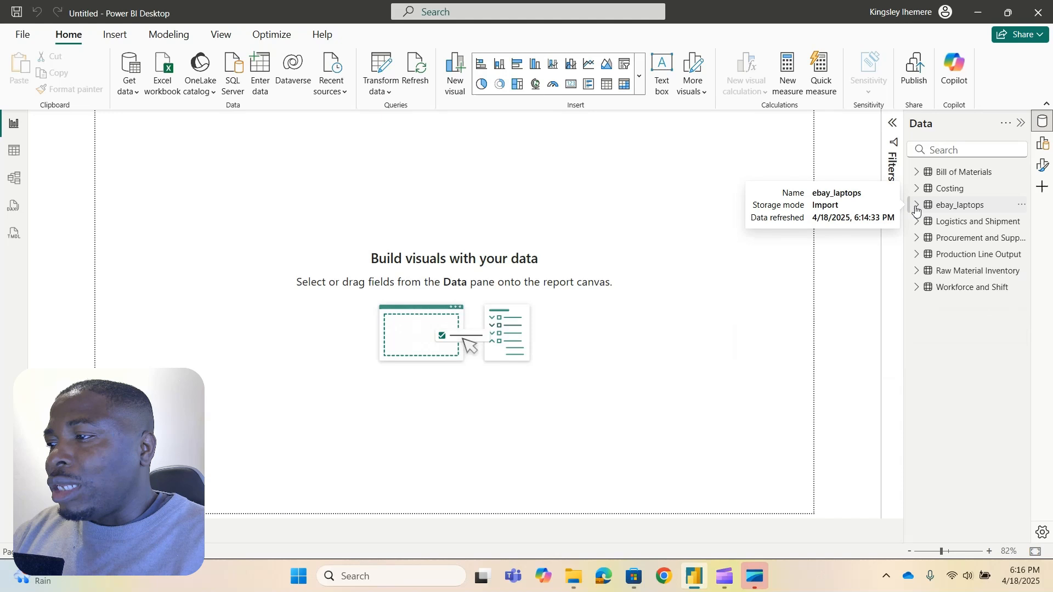
left_click(915, 237)
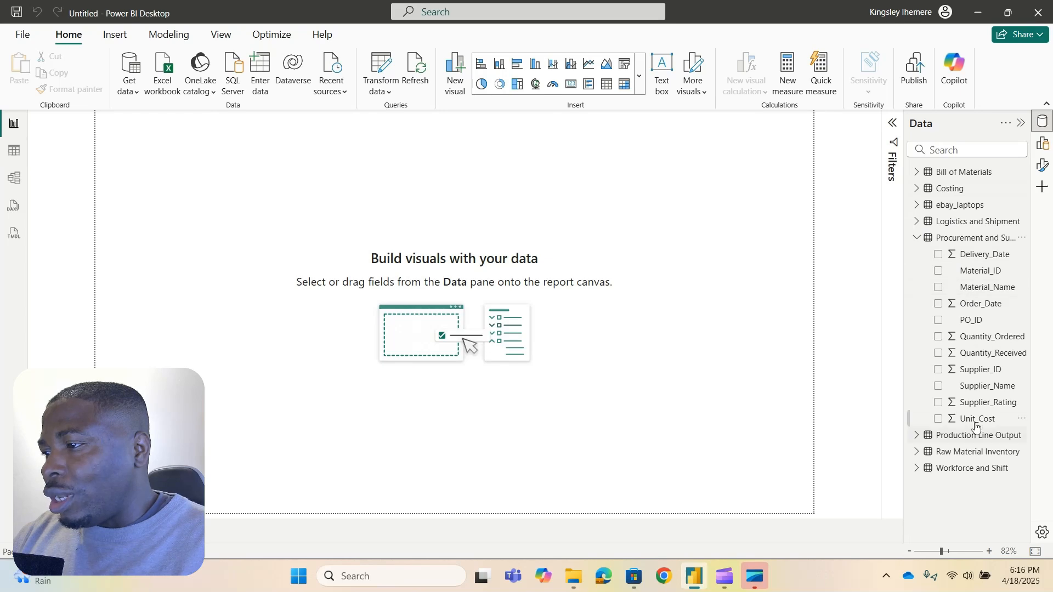
left_click(916, 238)
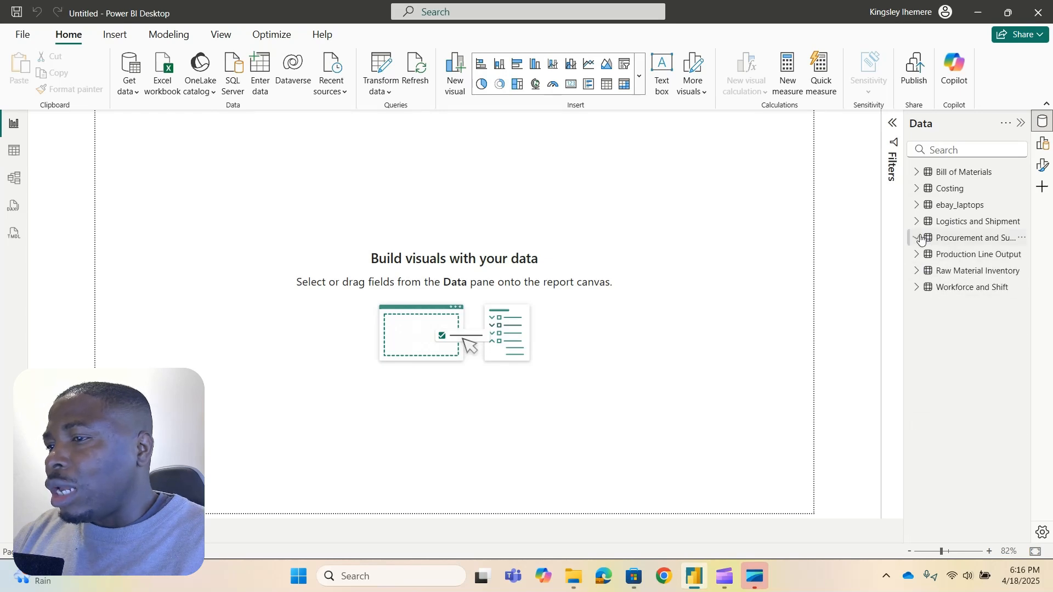
- Examine the Logistics and Shipment, Production Line Output, Raw Material Inventory, and Workforce and Shift tables in Table view
left_click(20, 156)
left_click(948, 224)
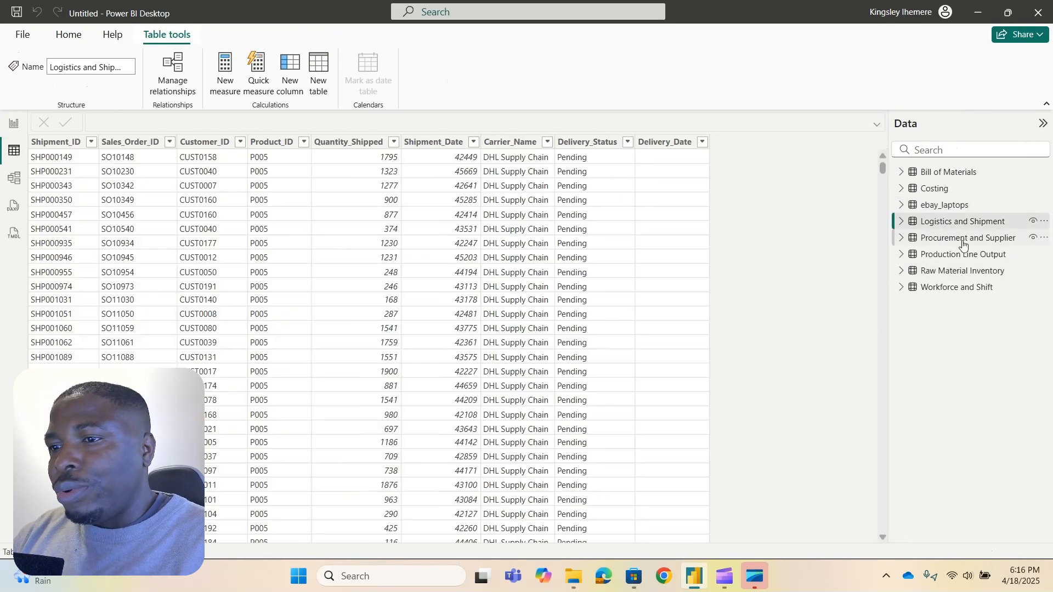
left_click(968, 255)
left_click(962, 271)
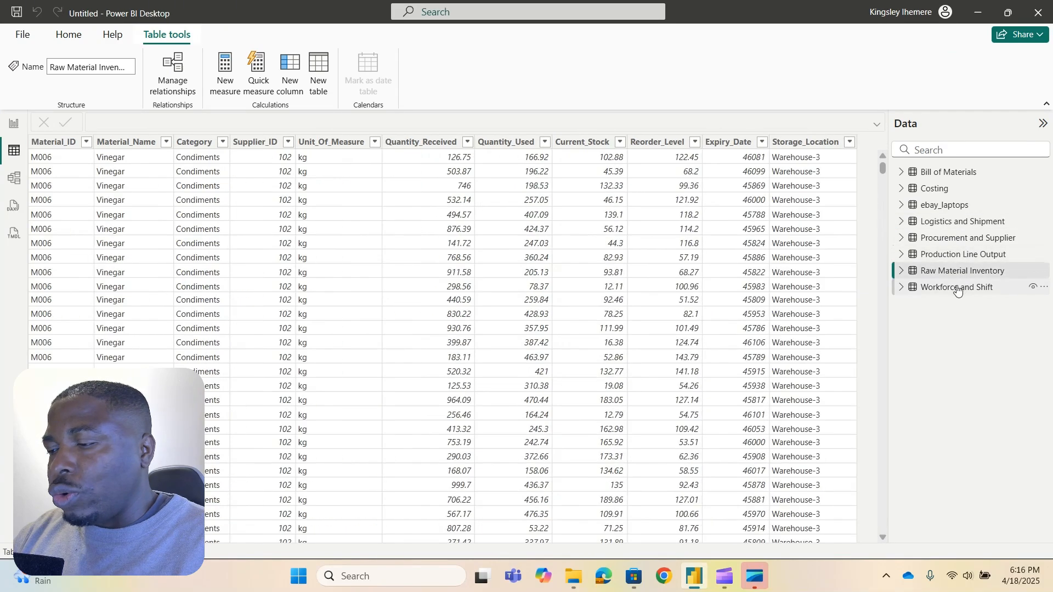
left_click(958, 289)
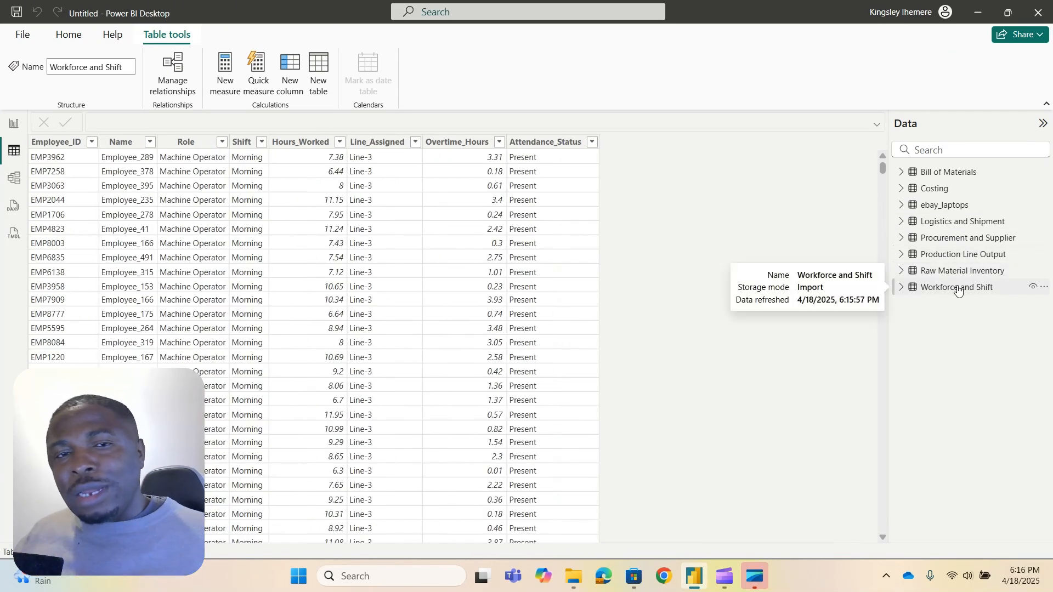